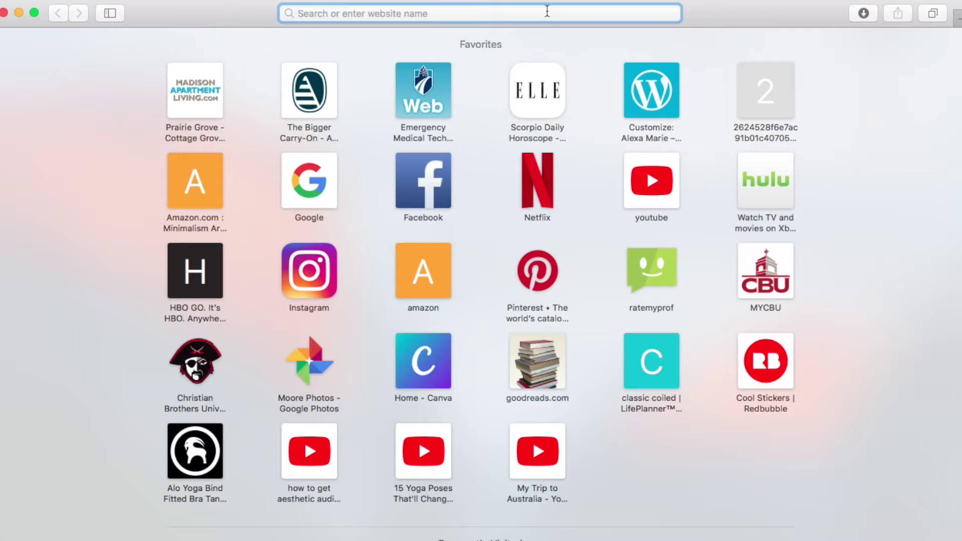
Go to canva.com and search the design types for 'youtube'.
text(canva.co)
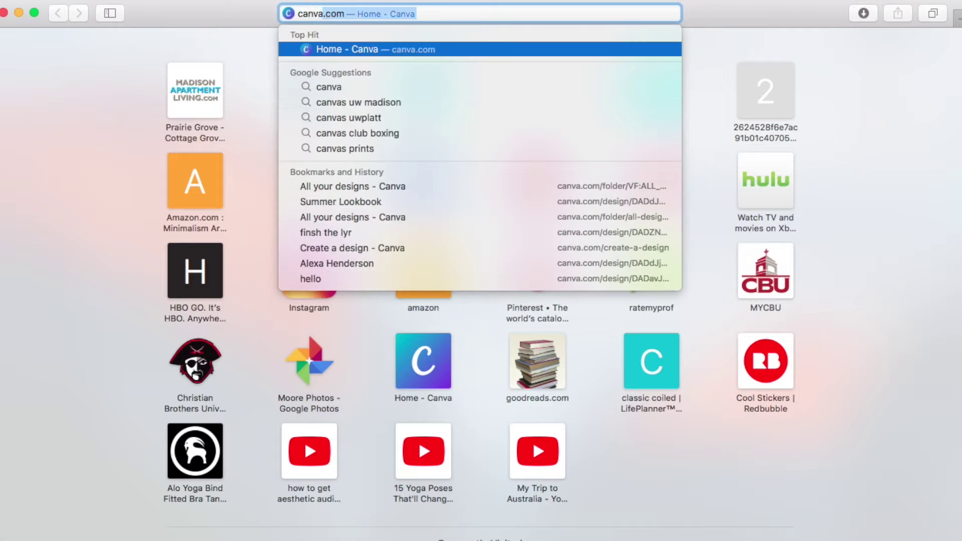
text(m)
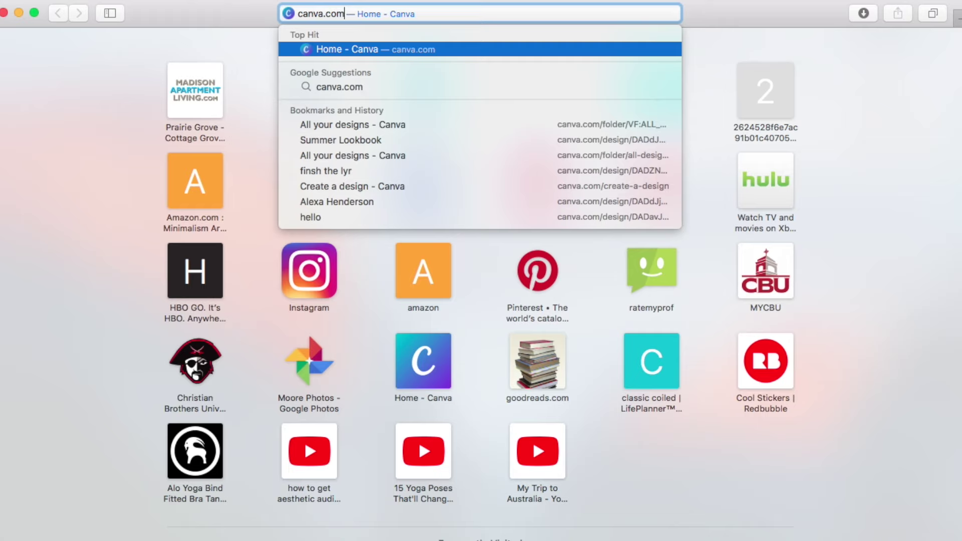
key(Return)
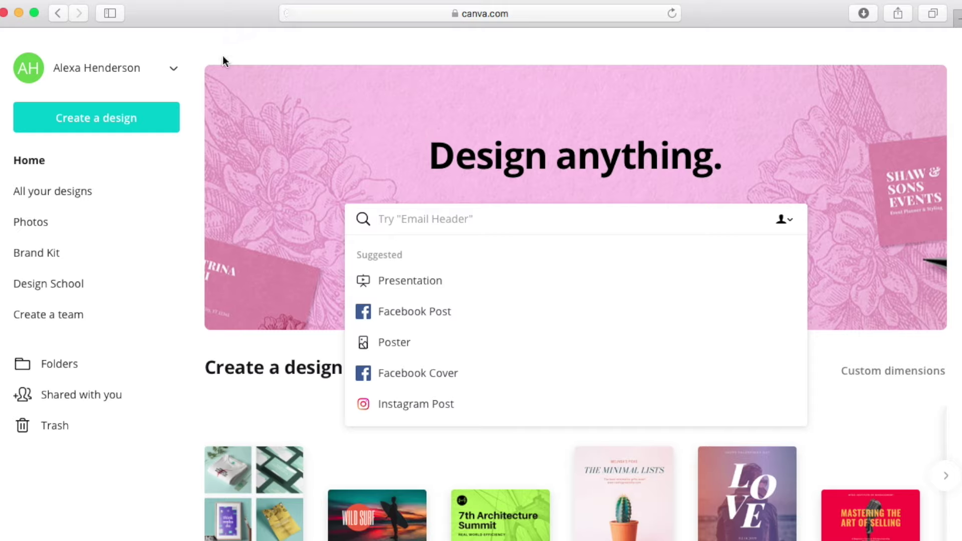
click(177, 70)
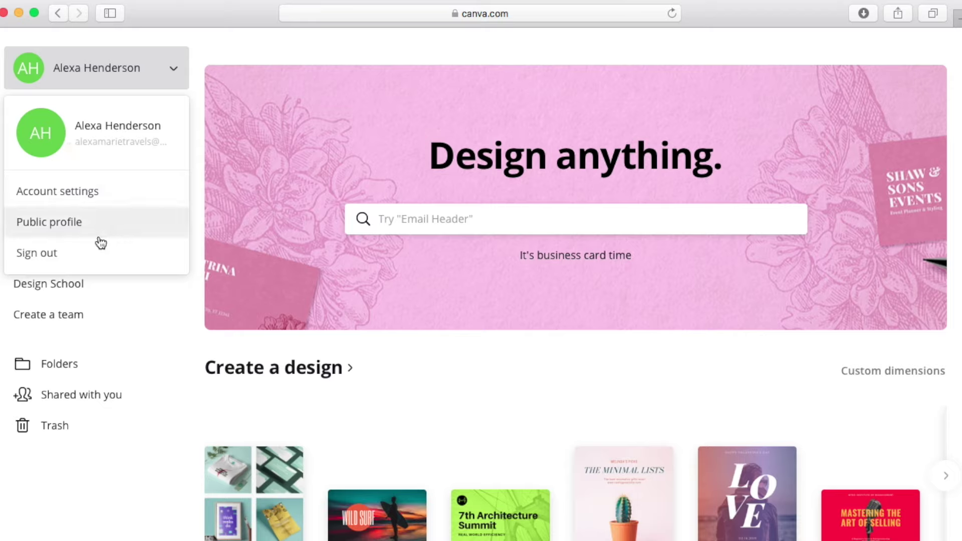
click(155, 84)
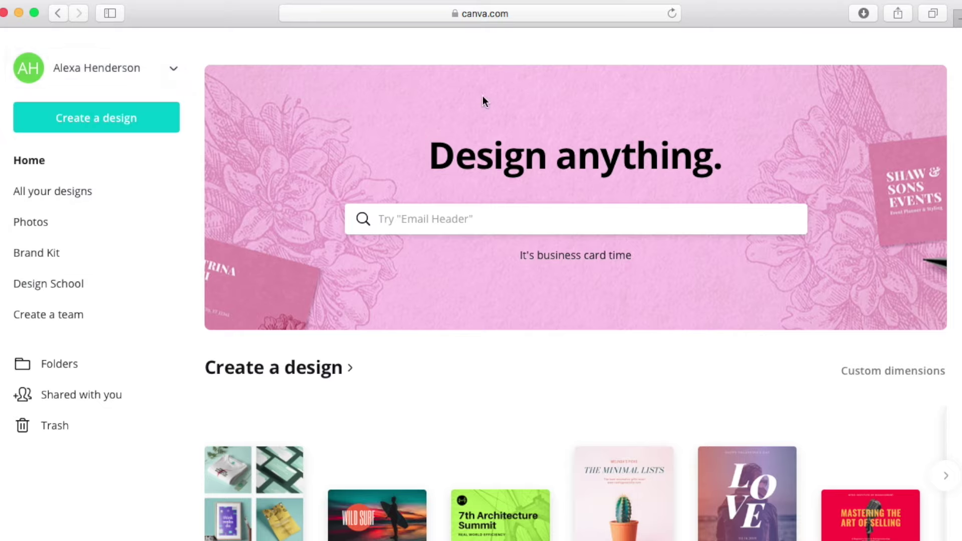
click(429, 227)
text(youtu)
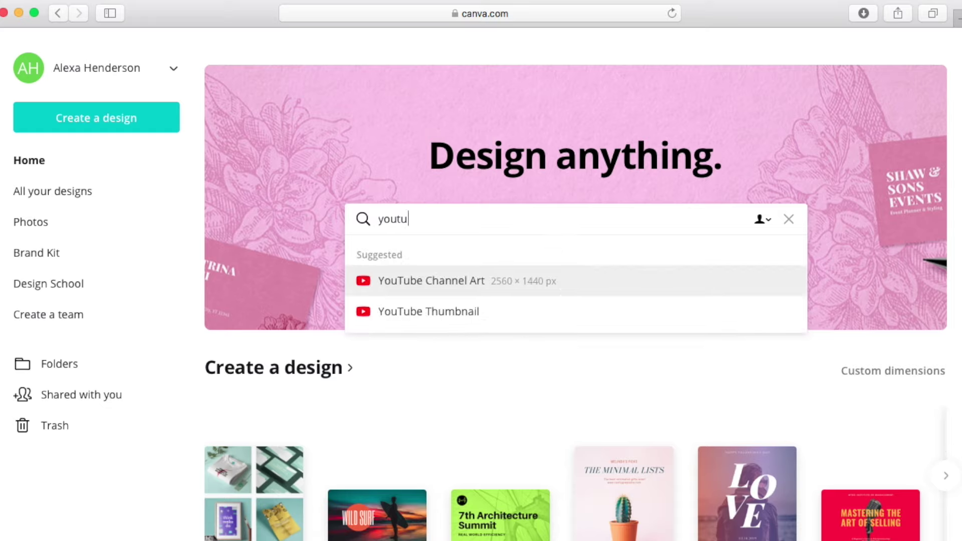
text(be)
Create a new YouTube Thumbnail design and browse its suggested templates.
click(423, 323)
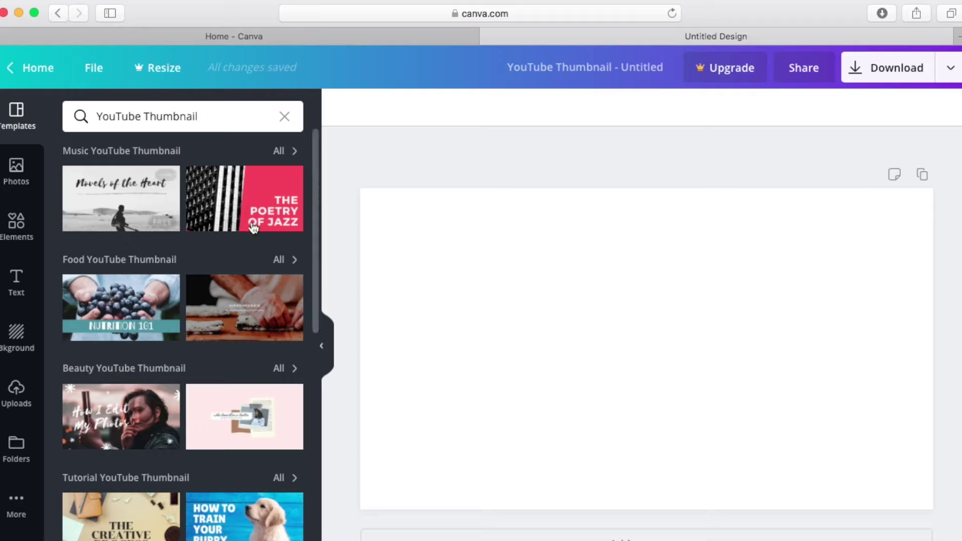
scroll(188, 200, down, 1)
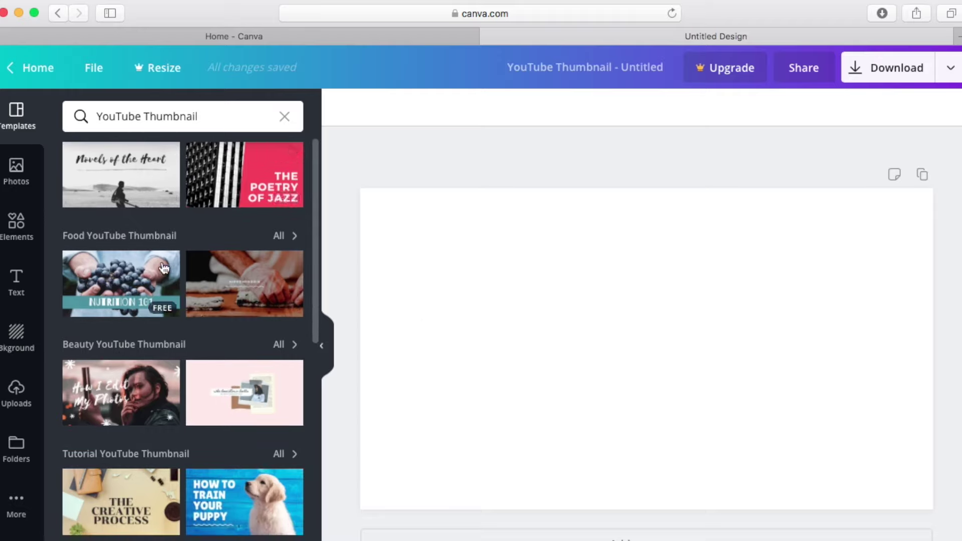
scroll(139, 301, down, 5)
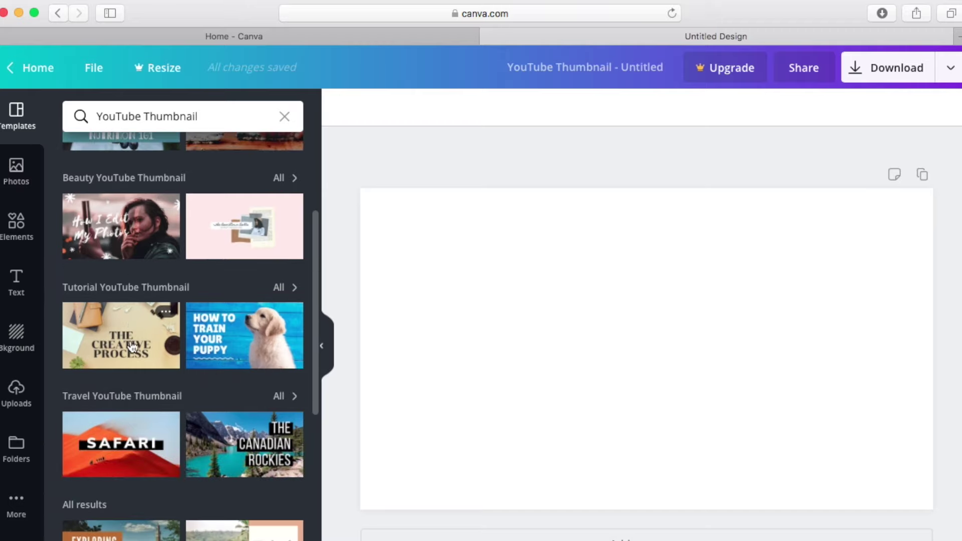
scroll(130, 401, down, 3)
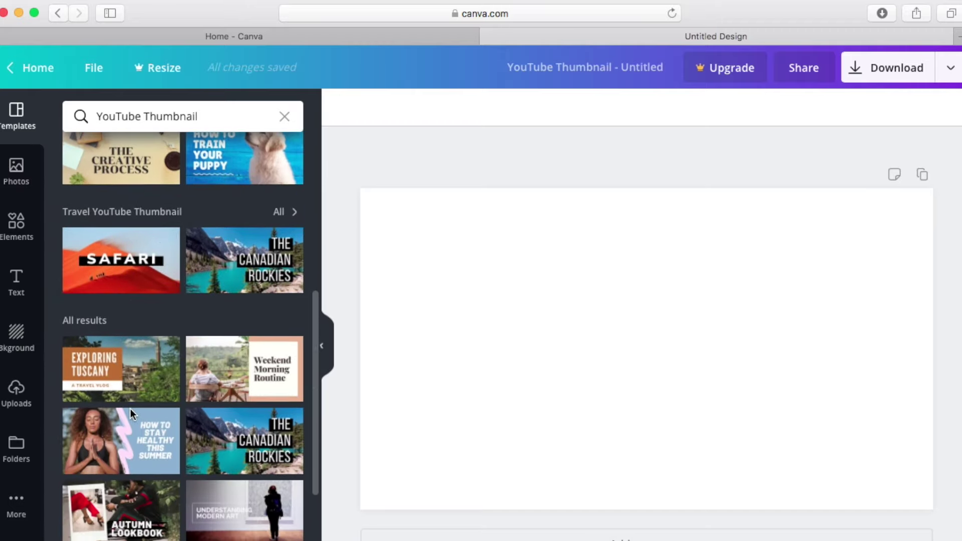
scroll(131, 416, up, 8)
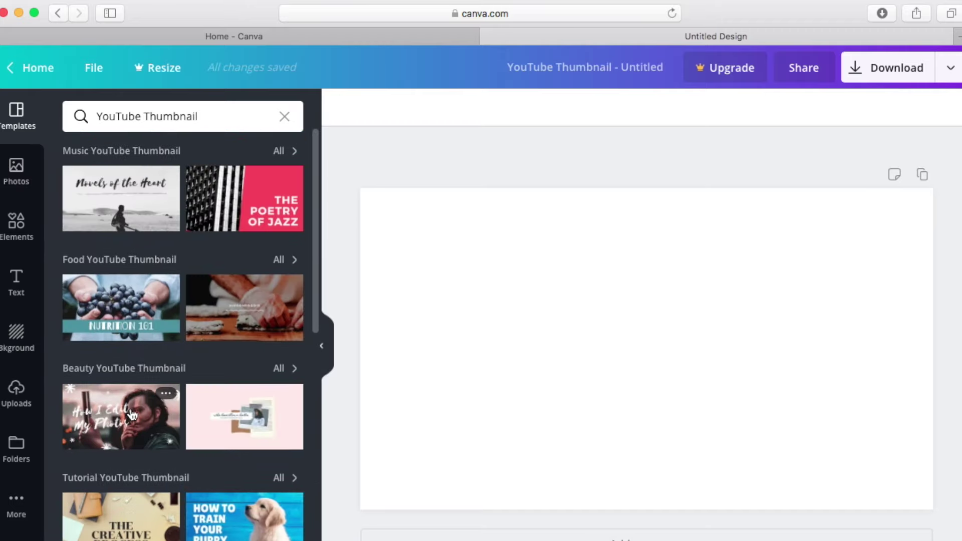
Look through the Food templates, then clear the template search and deselect the blank page.
click(278, 260)
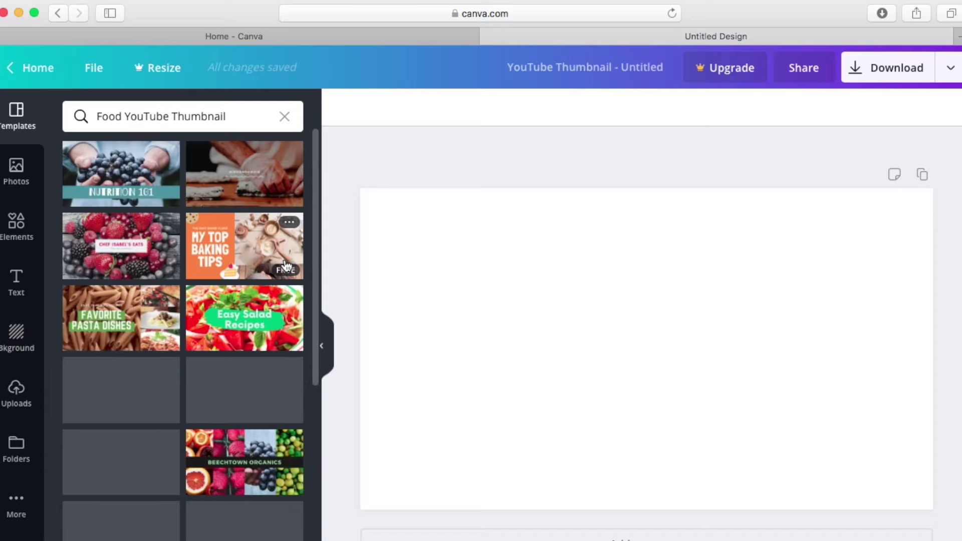
scroll(225, 414, down, 1)
scroll(225, 413, down, 4)
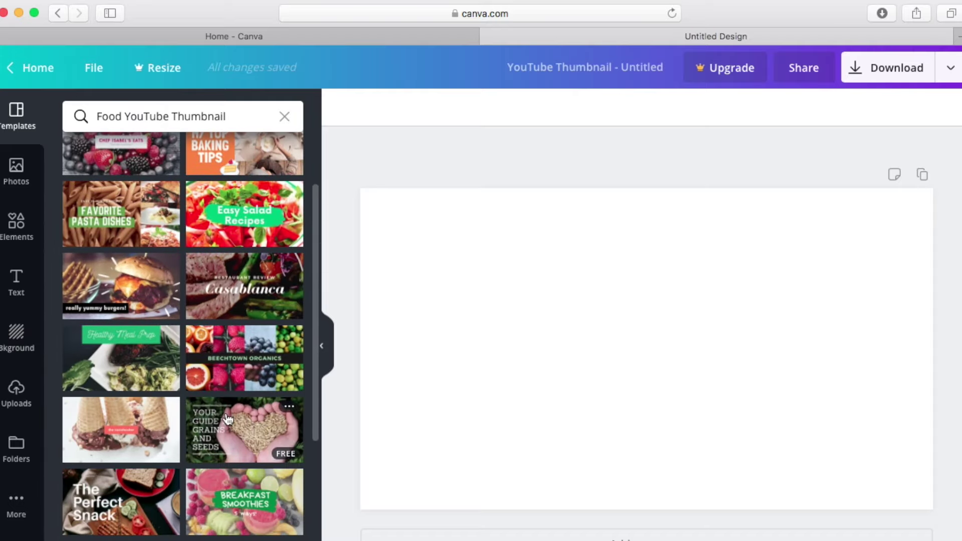
scroll(228, 418, down, 3)
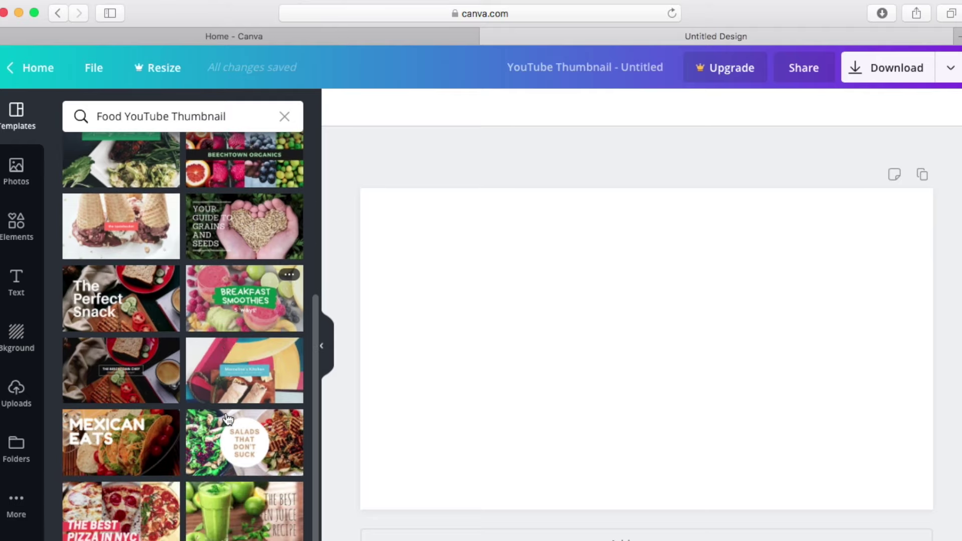
scroll(228, 418, down, 2)
scroll(228, 419, down, 5)
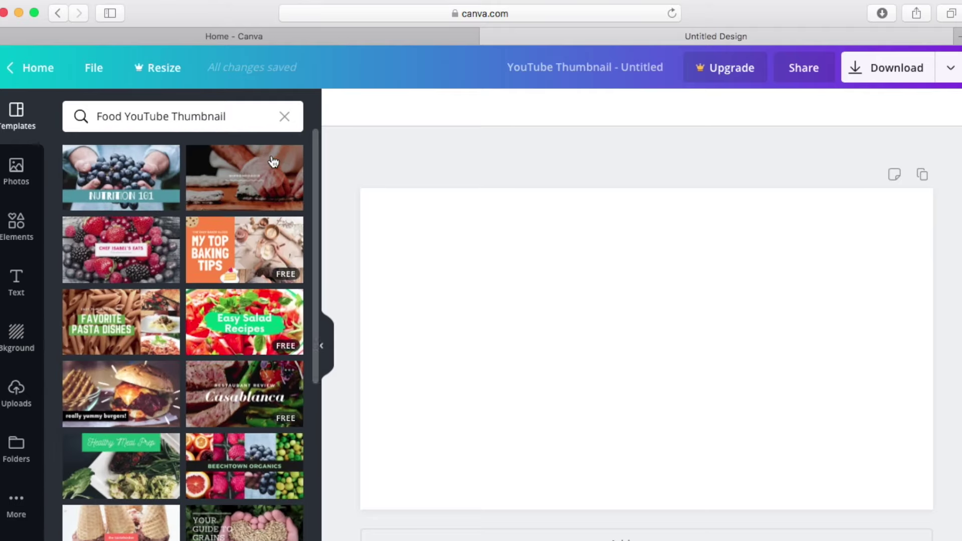
click(284, 116)
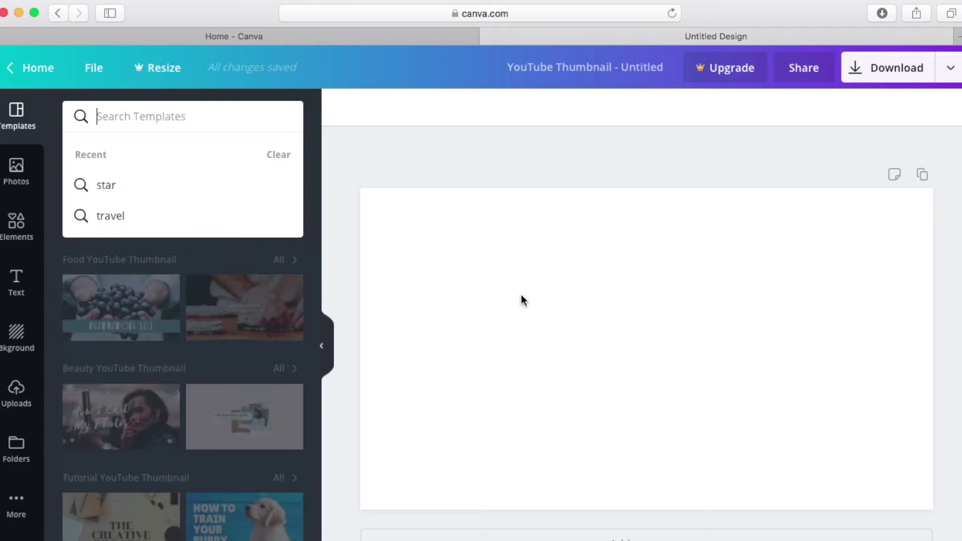
click(521, 297)
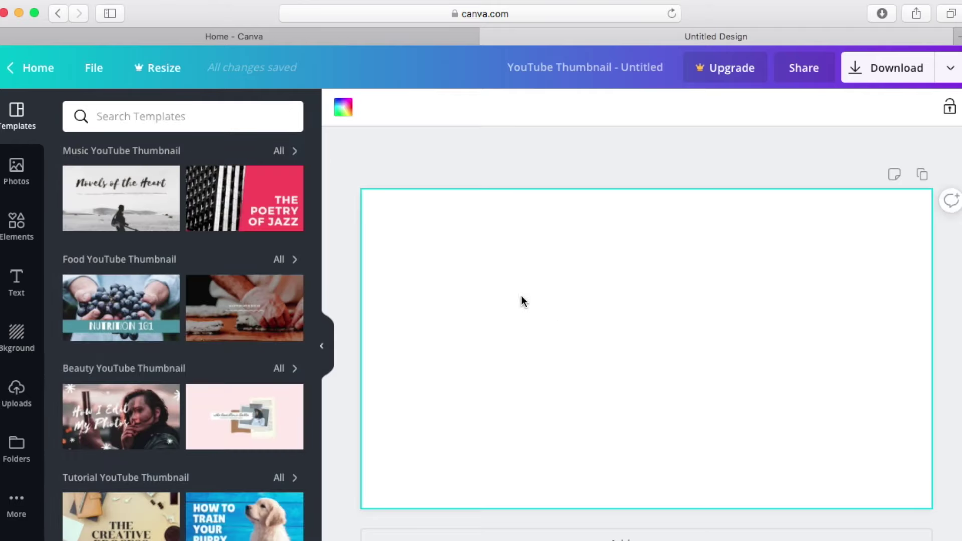
click(512, 171)
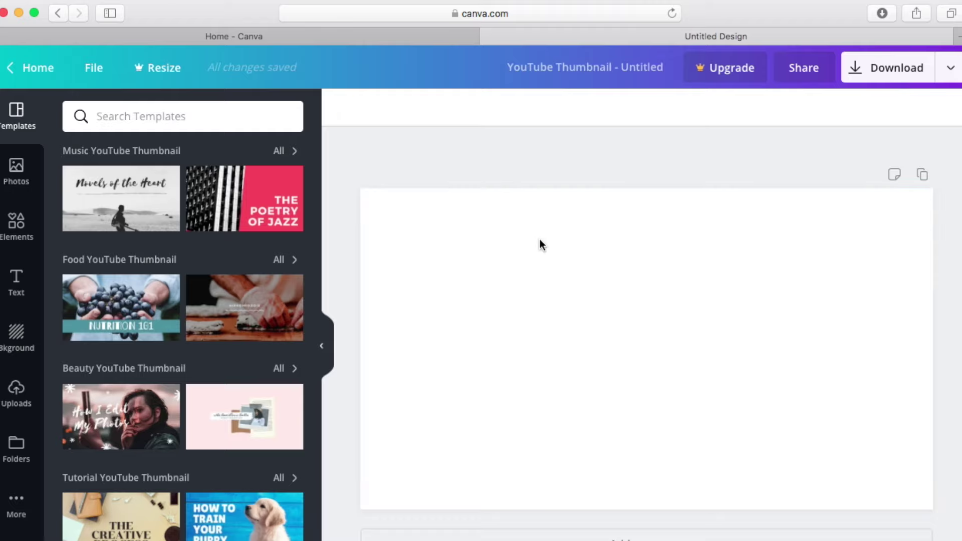
Drag the yt.jpg photo from the desktop onto the thumbnail page.
mouse_move(829, 15)
mouse_down()
mouse_move(745, 16)
mouse_move(704, 43)
mouse_move(639, 44)
mouse_move(611, 15)
mouse_move(650, 110)
mouse_move(611, 368)
mouse_move(768, 175)
mouse_move(826, 67)
mouse_move(817, 13)
mouse_up()
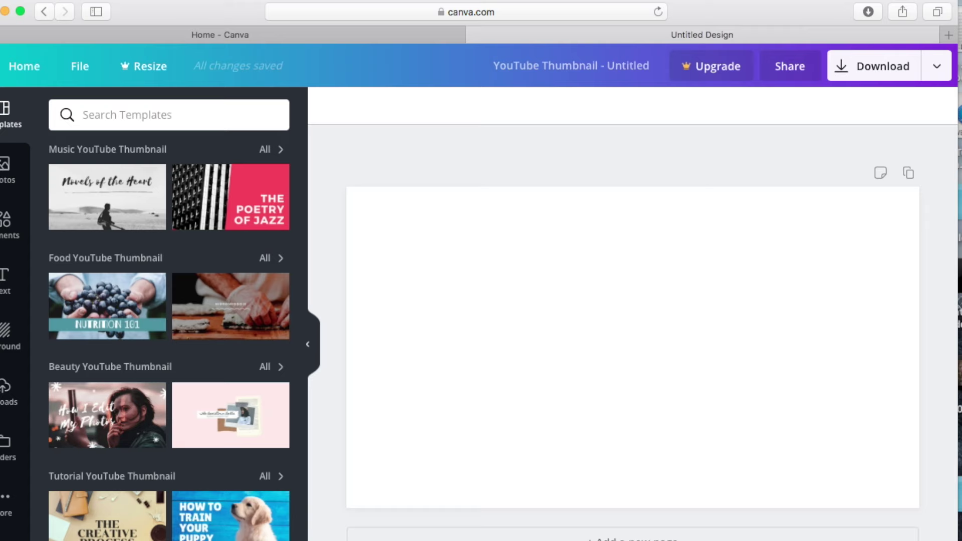
key(super+Tab)
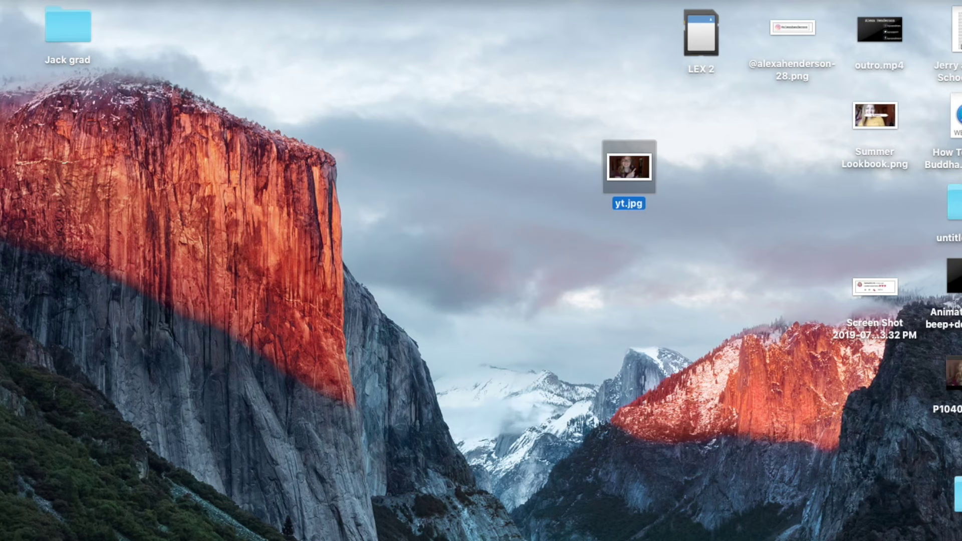
key(super+Tab)
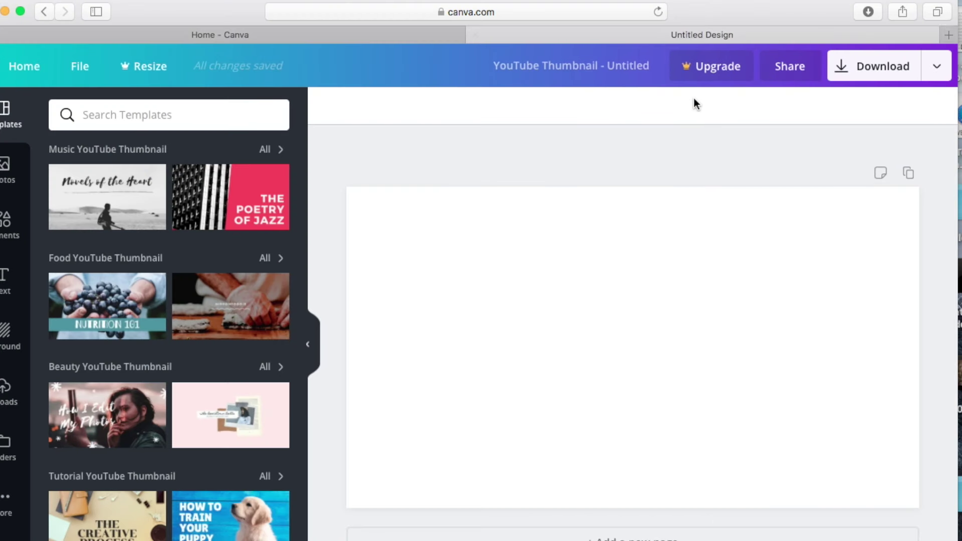
drag(689, 20, 303, 20)
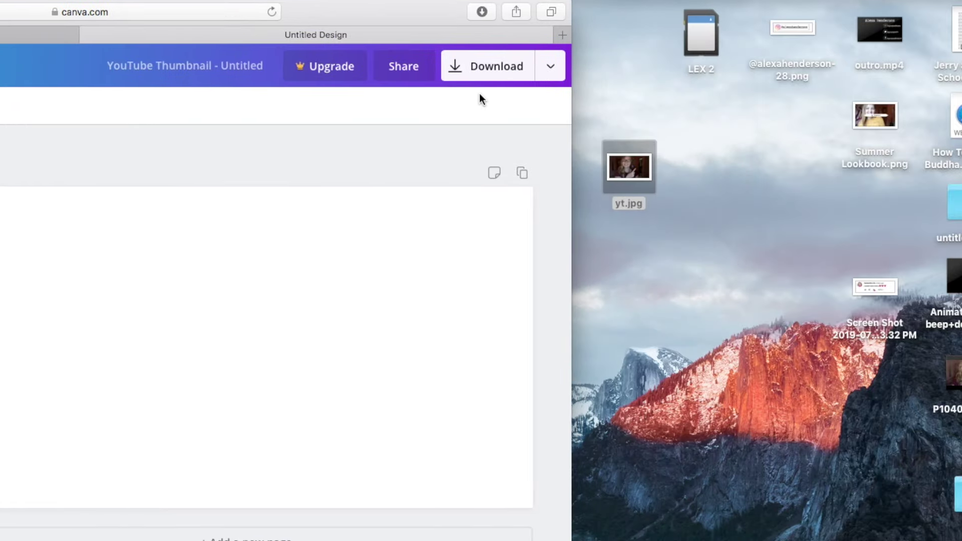
drag(629, 167, 336, 344)
Reposition the photo and enlarge it to cover the full 1280 × 720 page.
drag(394, 20, 682, 15)
drag(537, 329, 478, 296)
drag(703, 444, 819, 507)
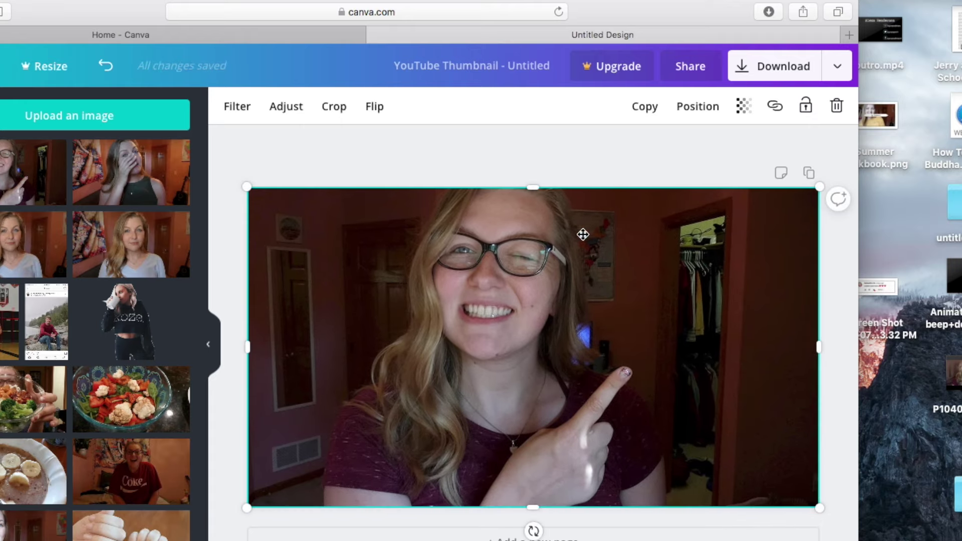
Preview the Epic through Retro filters, leave the photo unfiltered, and bring up Adjust.
click(241, 107)
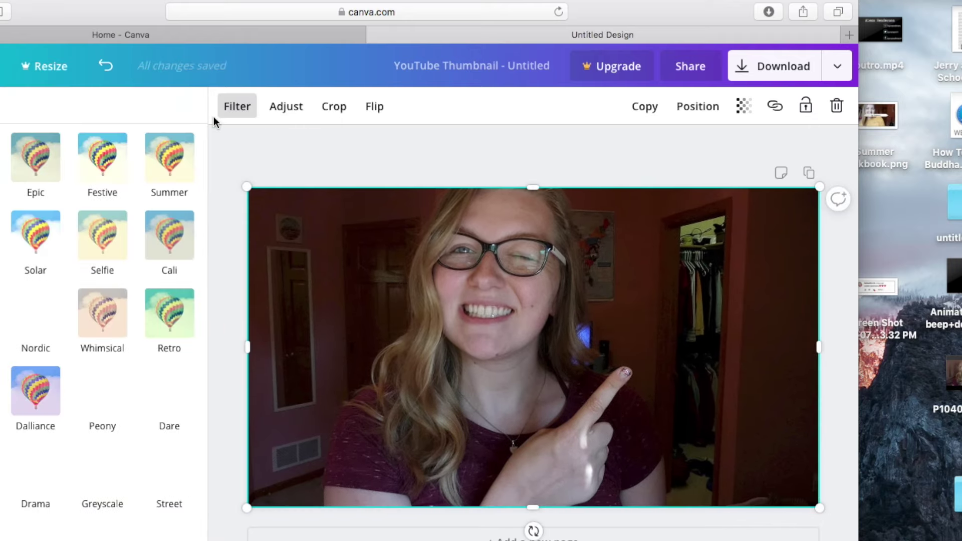
click(36, 168)
click(103, 158)
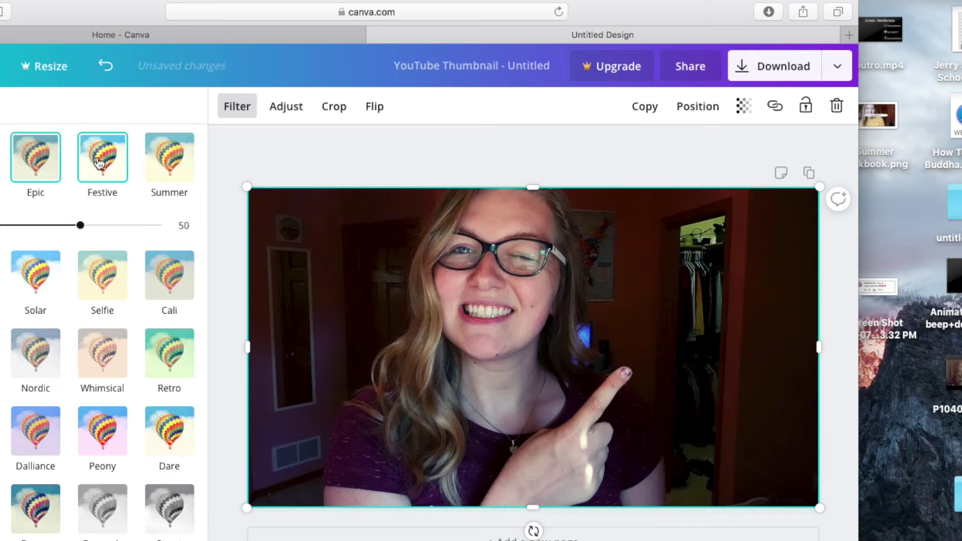
click(169, 158)
click(169, 276)
click(103, 238)
click(41, 239)
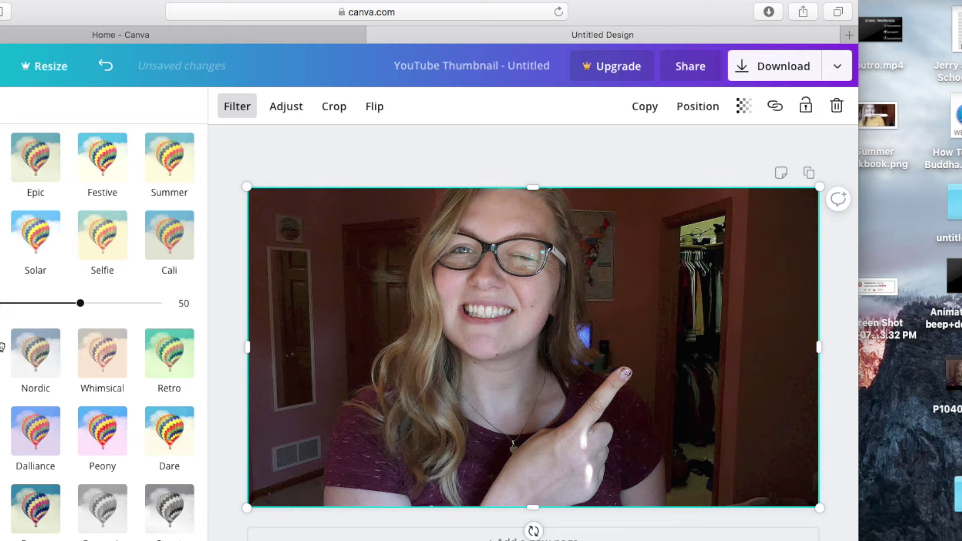
click(44, 321)
click(110, 318)
click(170, 313)
click(170, 313)
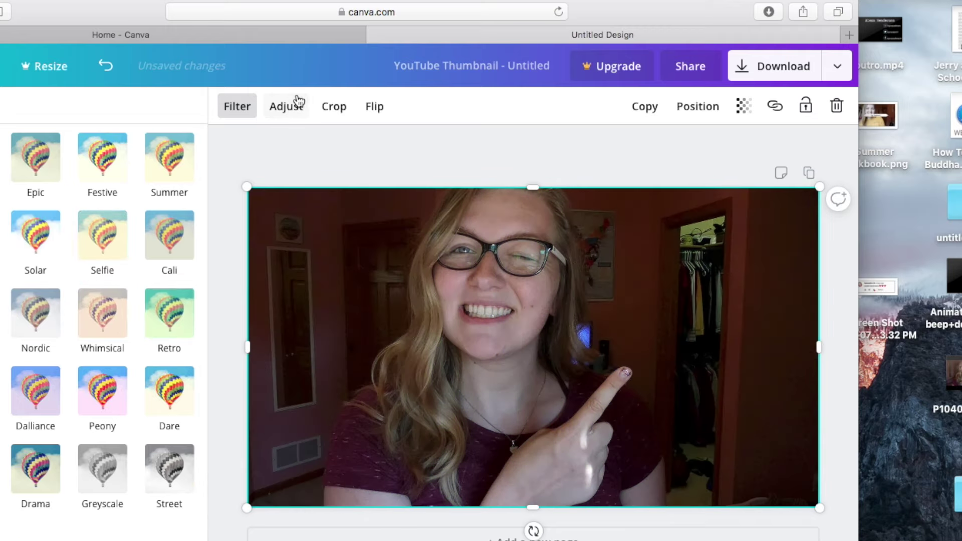
click(286, 106)
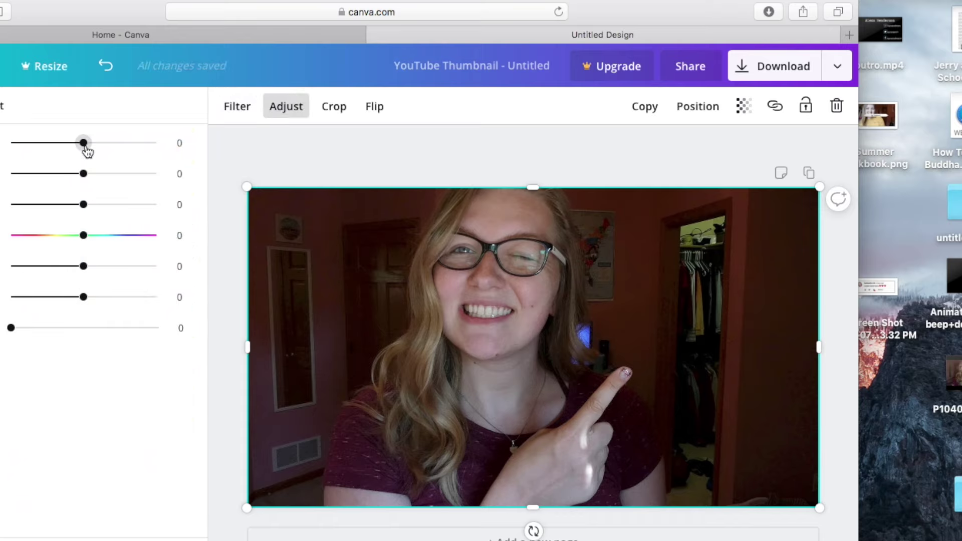
Set the photo brightness to 68, close adjustments, and exit Crop without changes.
drag(85, 154, 70, 187)
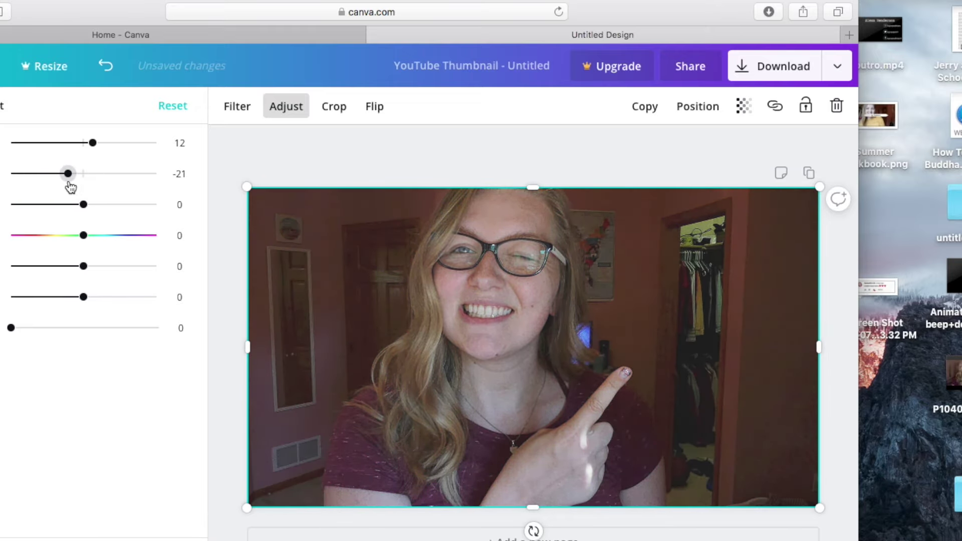
click(286, 109)
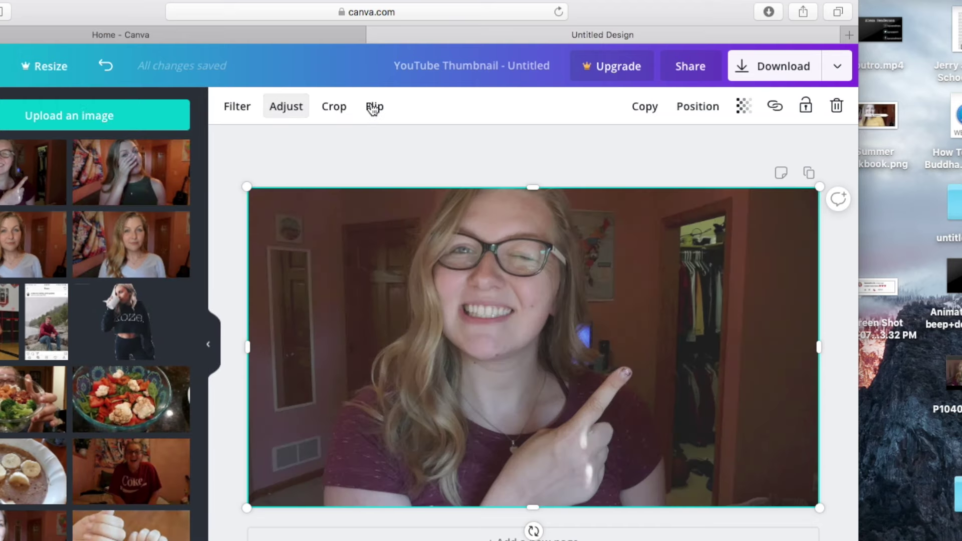
click(334, 106)
click(317, 106)
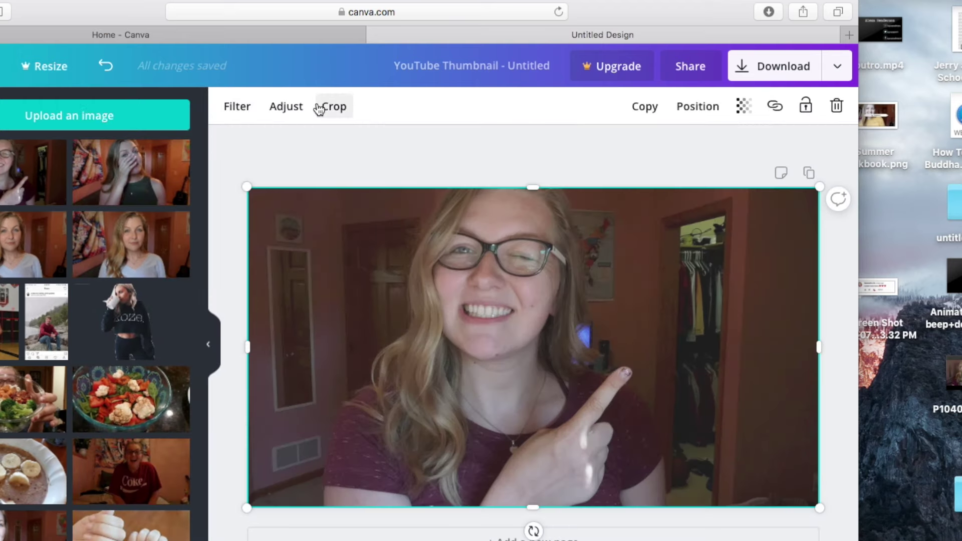
click(546, 171)
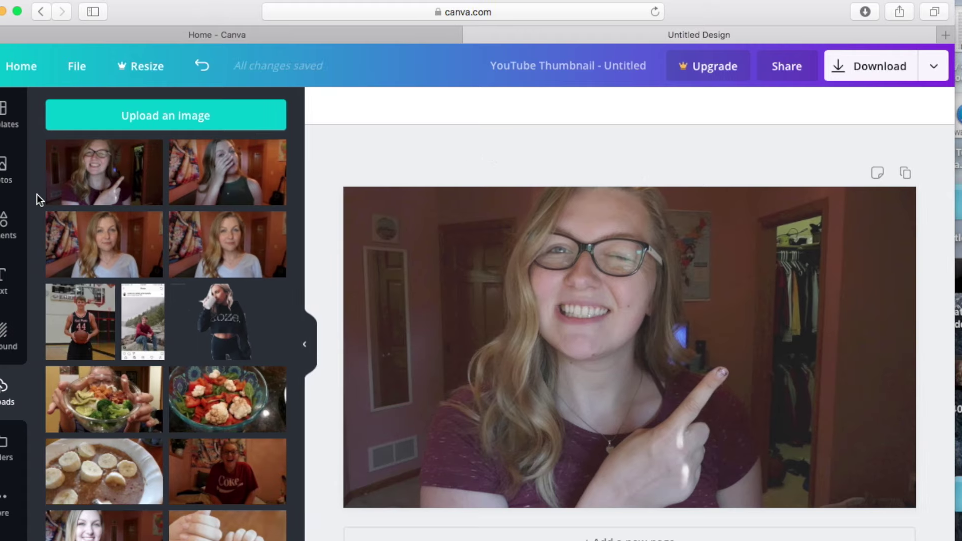
Add a square shape from the recently used elements to the thumbnail.
click(3, 221)
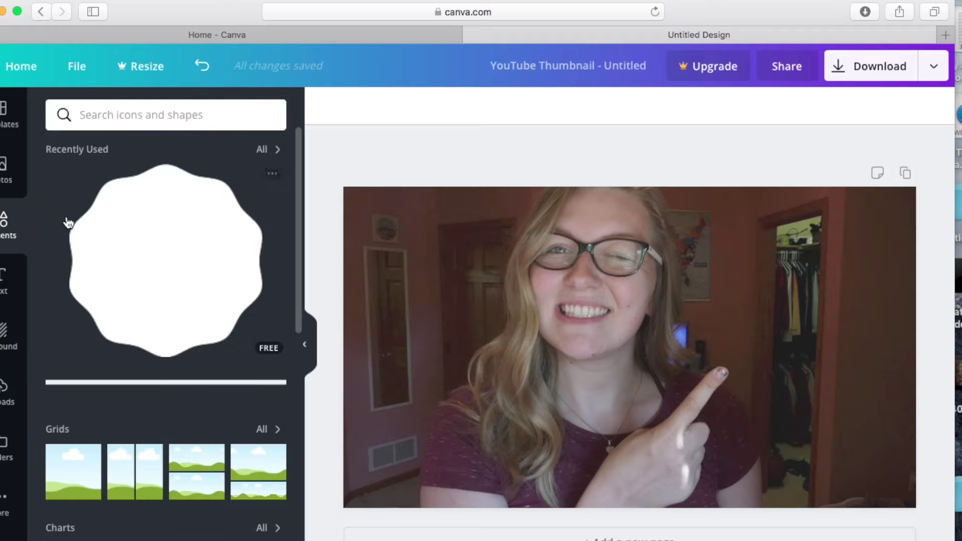
click(266, 150)
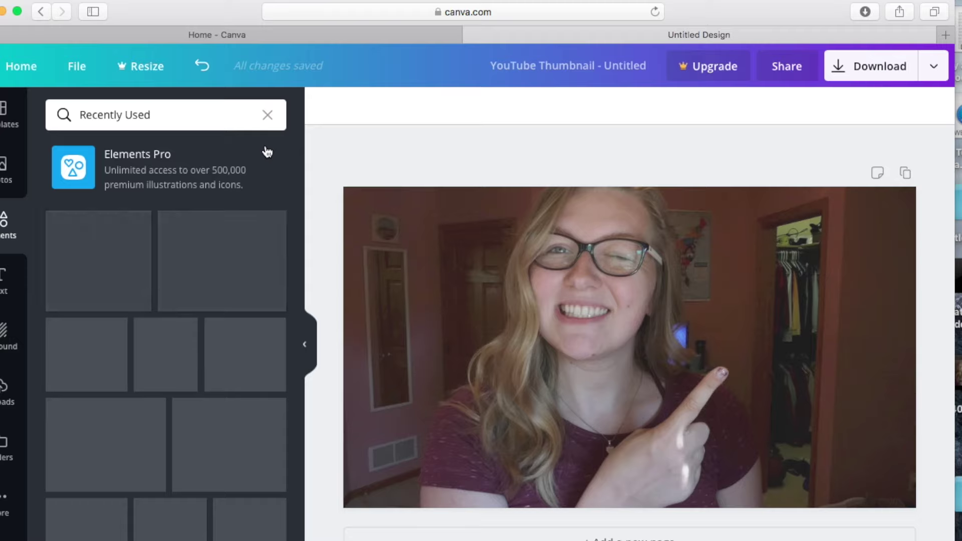
scroll(236, 311, down, 3)
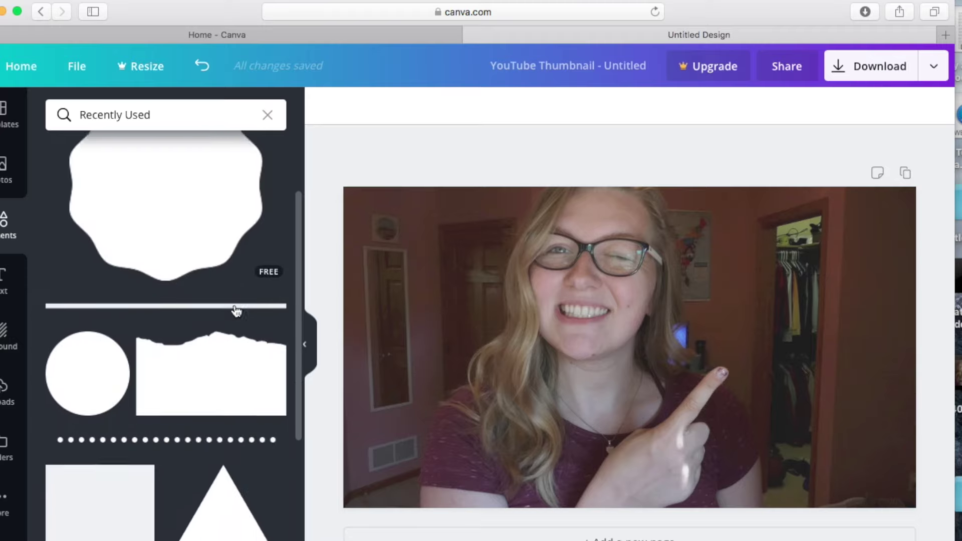
scroll(233, 305, down, 3)
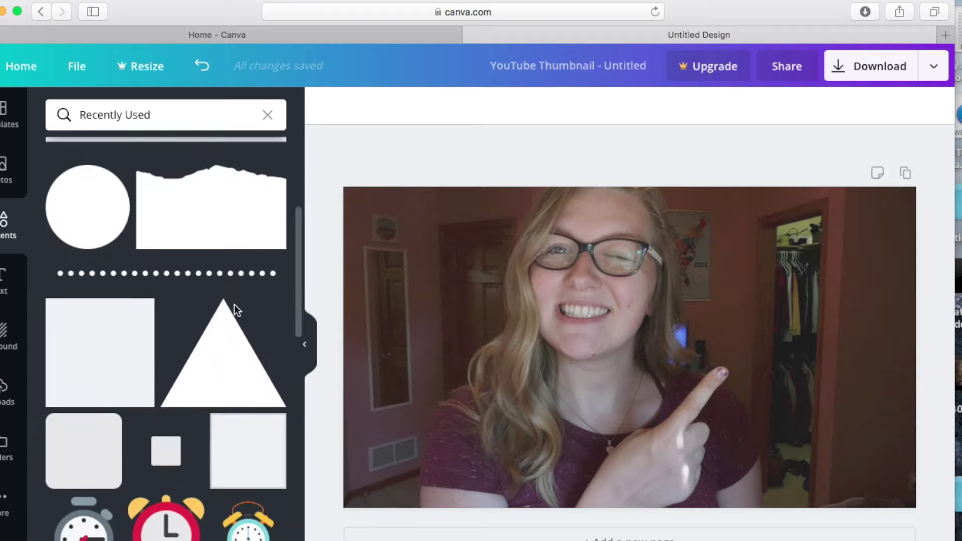
click(121, 336)
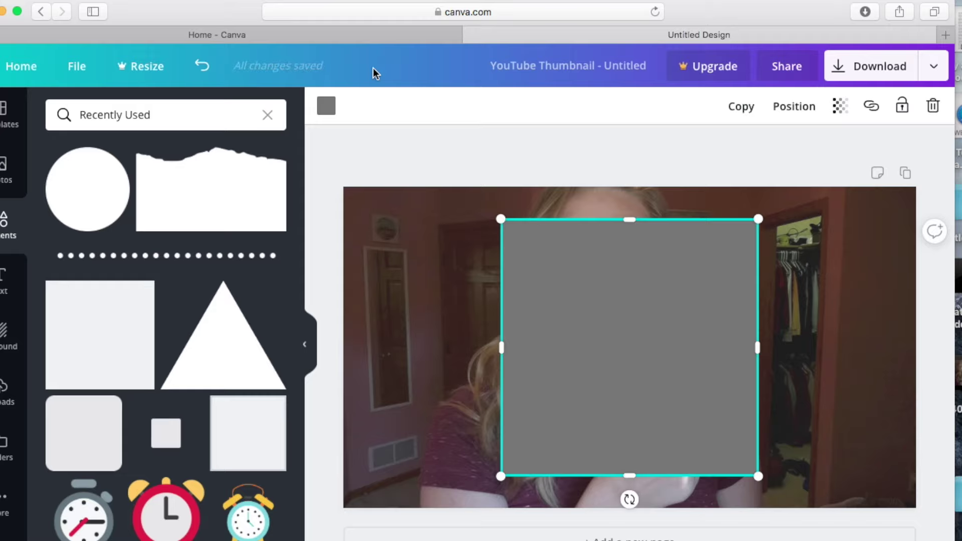
Make the square white and reshape it into a wide bar centred across the photo.
click(329, 105)
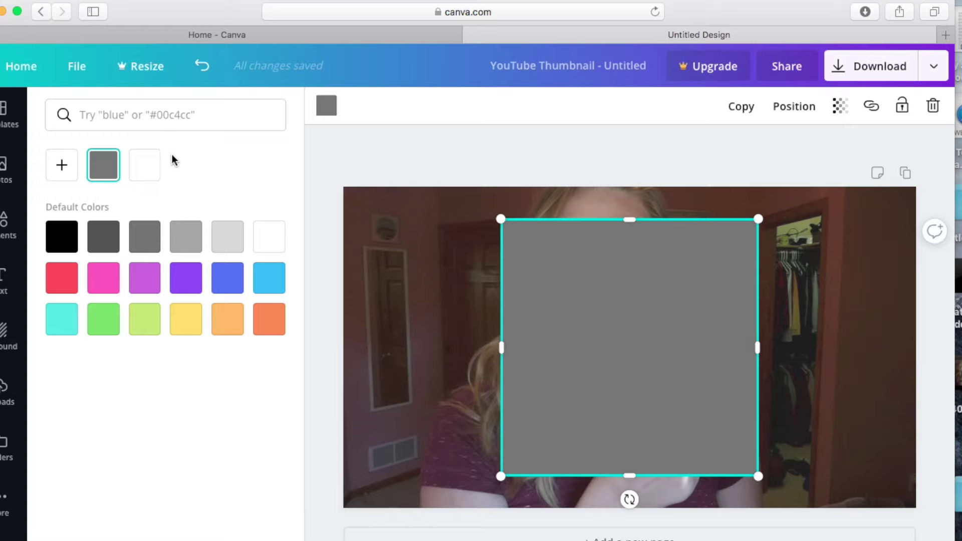
click(155, 170)
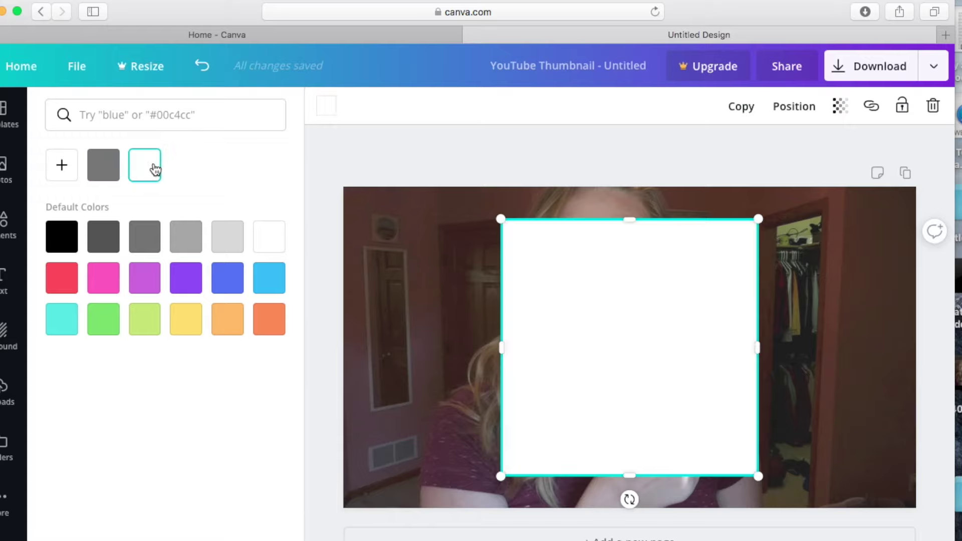
click(326, 107)
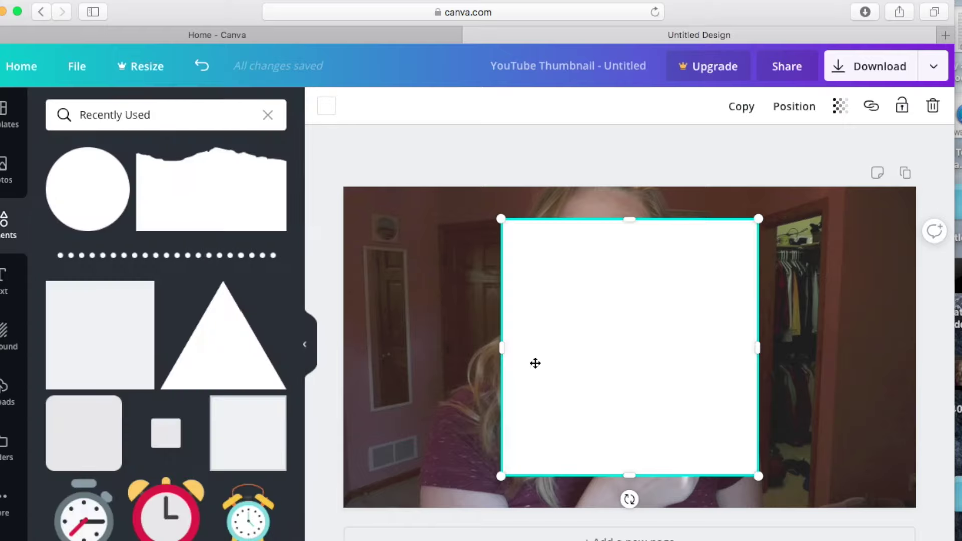
drag(630, 231, 625, 419)
drag(501, 447, 414, 446)
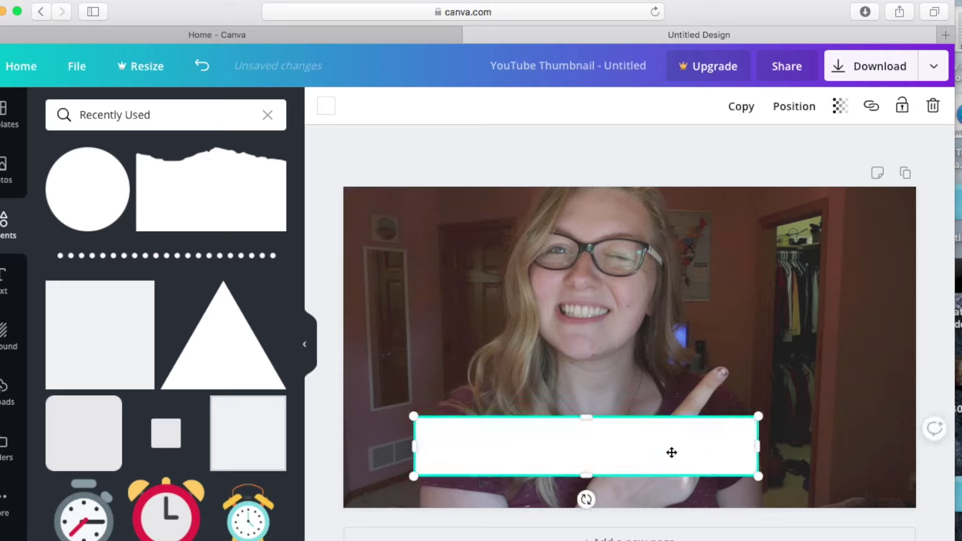
drag(672, 453, 718, 356)
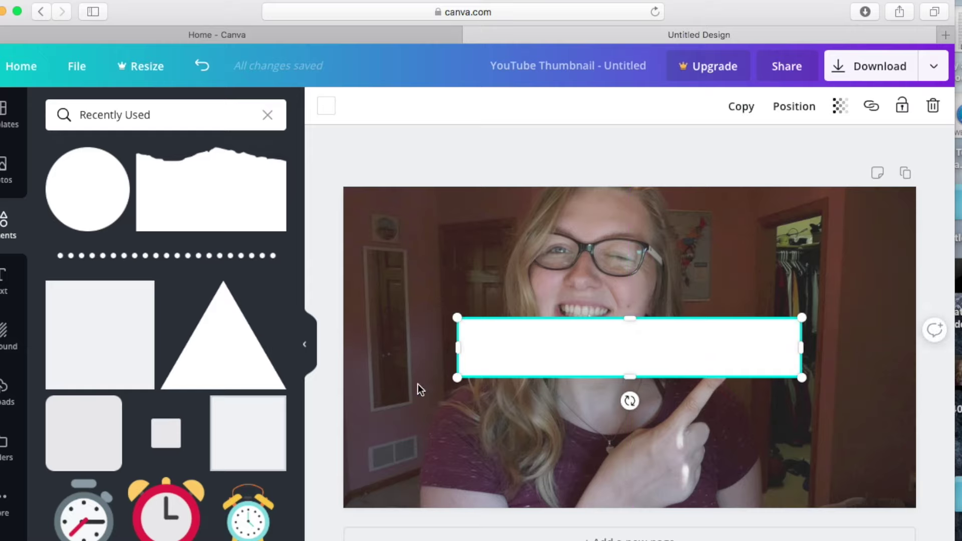
Add a small left-pointing white triangle flush against the bar's left end.
click(232, 361)
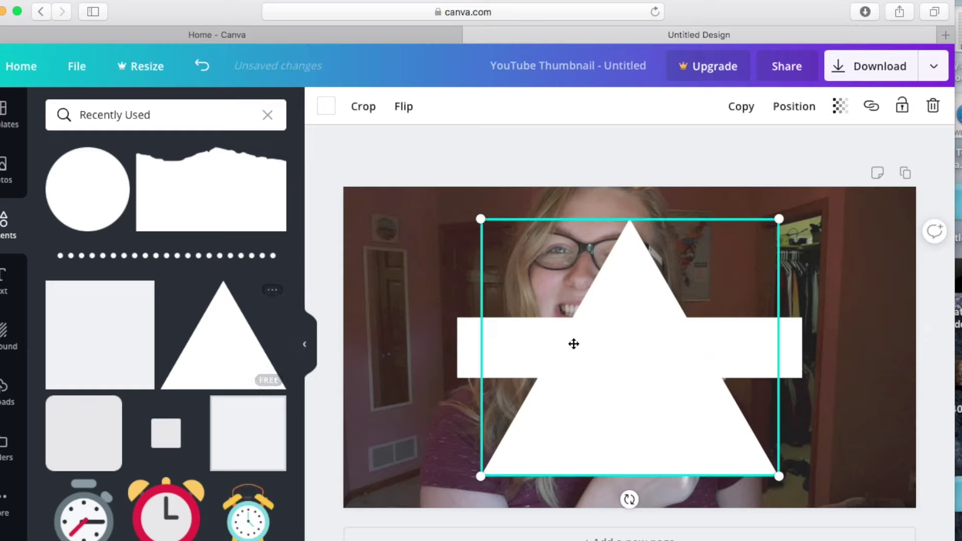
drag(628, 500, 780, 346)
drag(759, 200, 436, 354)
click(536, 347)
click(432, 352)
click(511, 432)
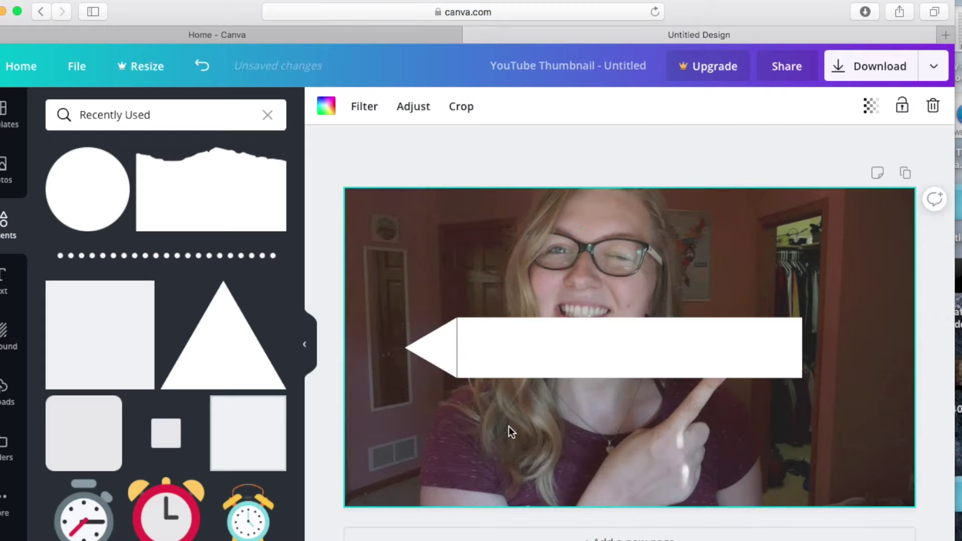
click(408, 339)
Duplicate the triangle and fit the copy against the bar's right end.
click(741, 107)
drag(767, 366, 821, 352)
click(765, 441)
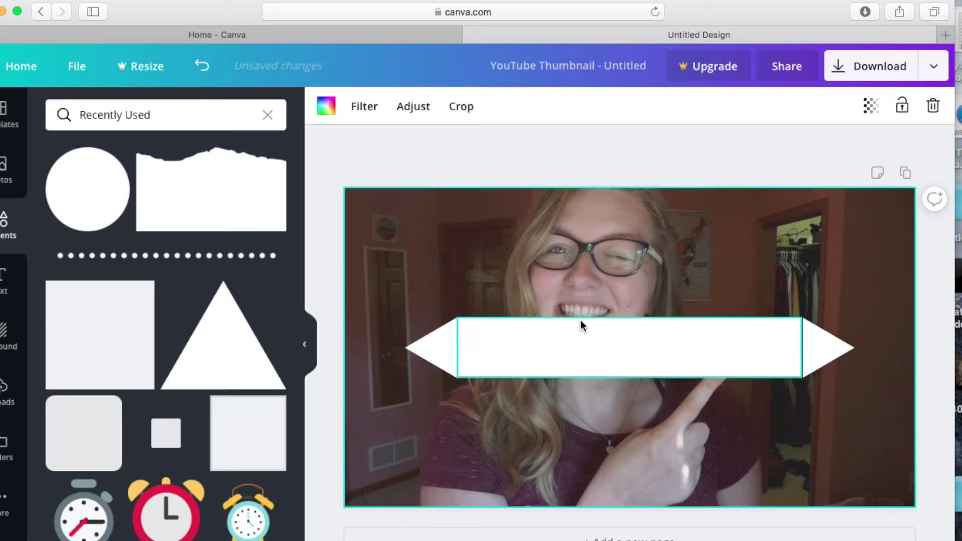
click(2, 283)
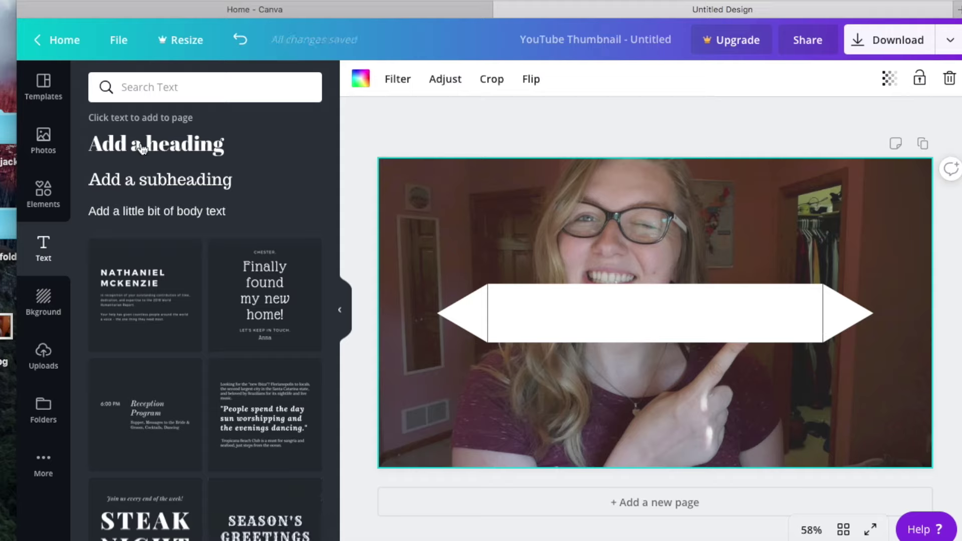
Add a heading reading 'how i make my thumbnails' on the banner and select its text.
click(143, 148)
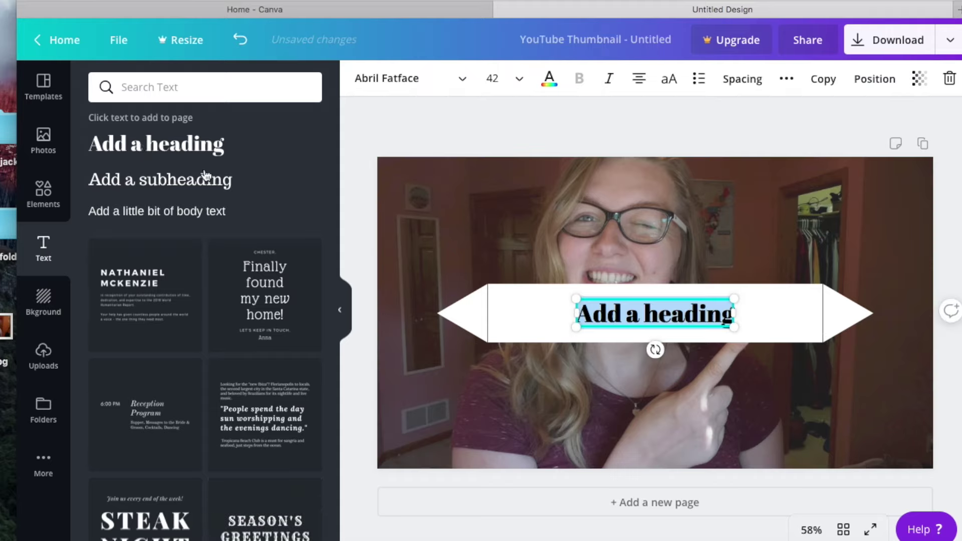
text(i)
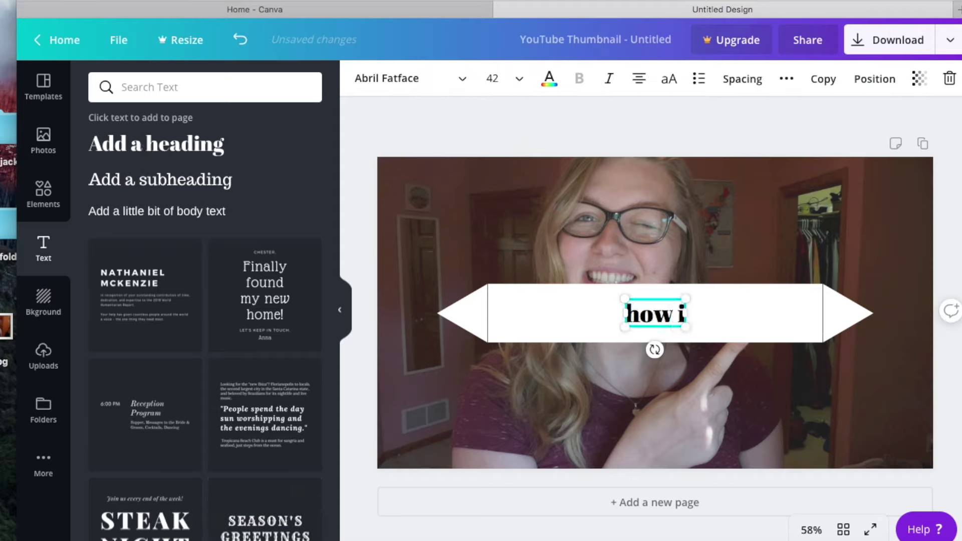
text( make my thum)
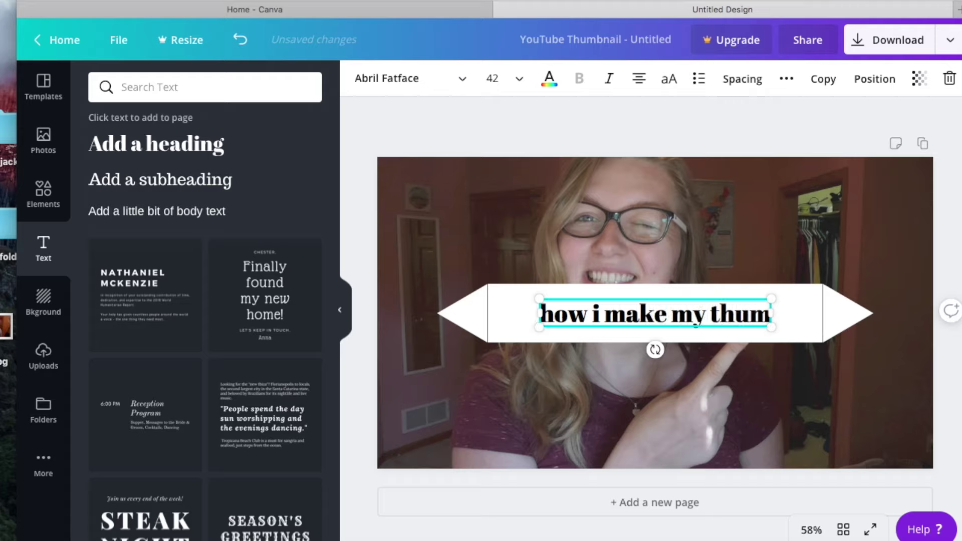
text(bnails)
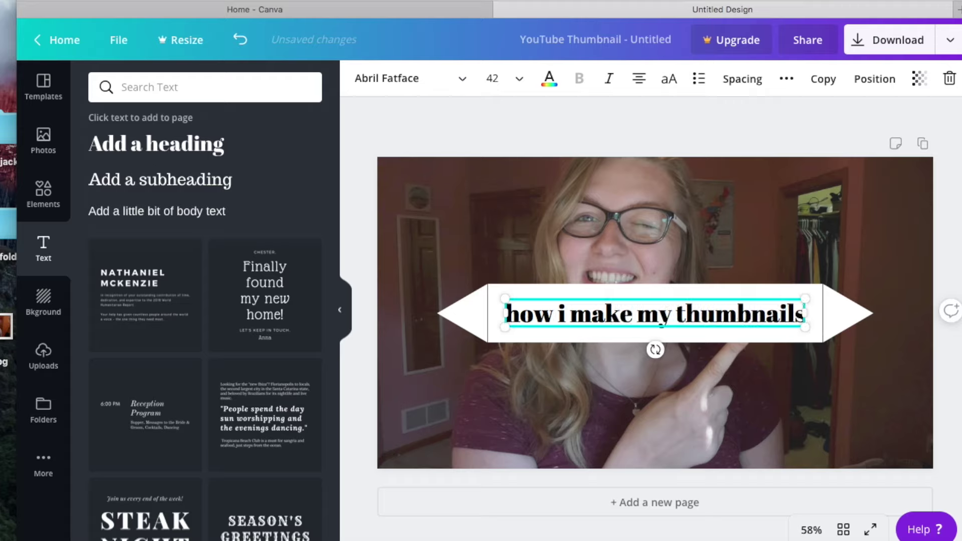
double_click(588, 315)
triple_click(588, 316)
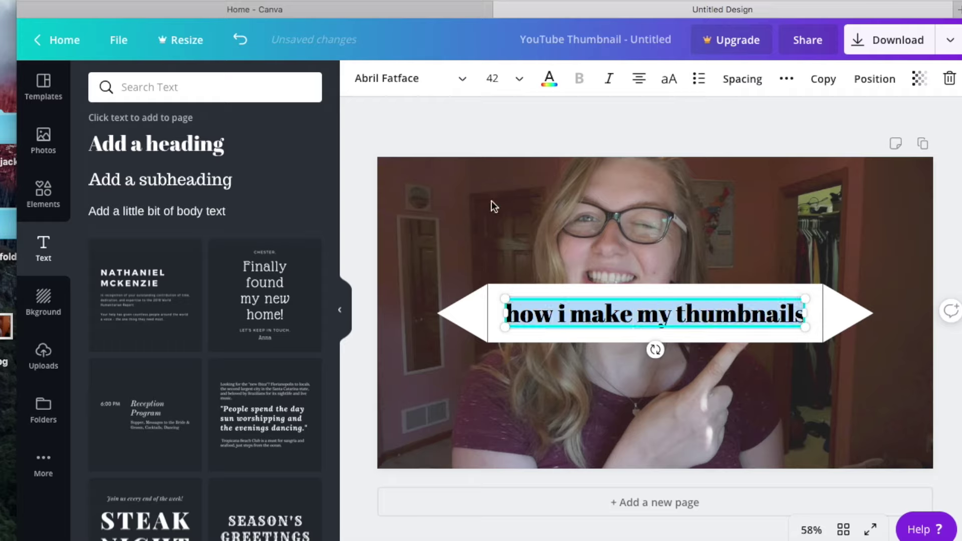
click(417, 80)
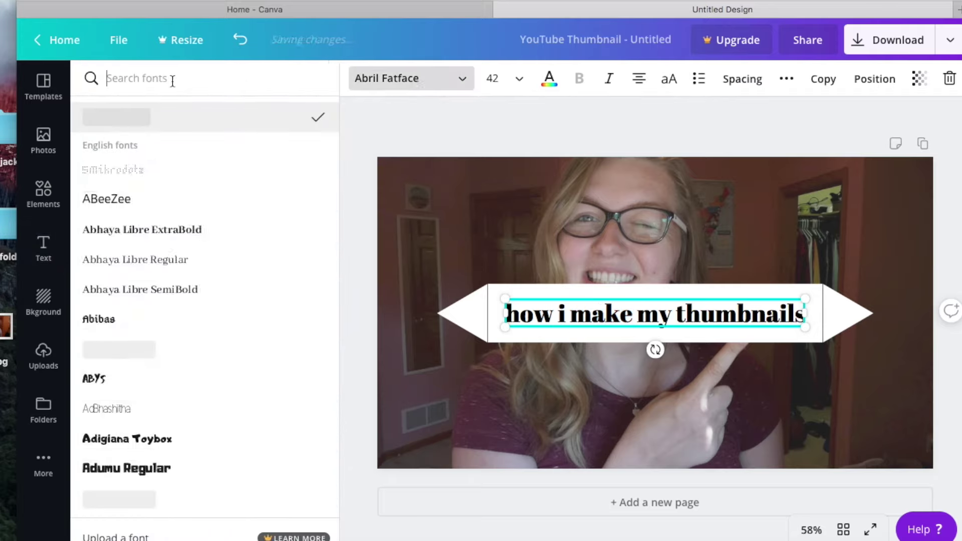
Apply the True Typewriter font to the heading and enlarge it to about 46.8.
text(ty)
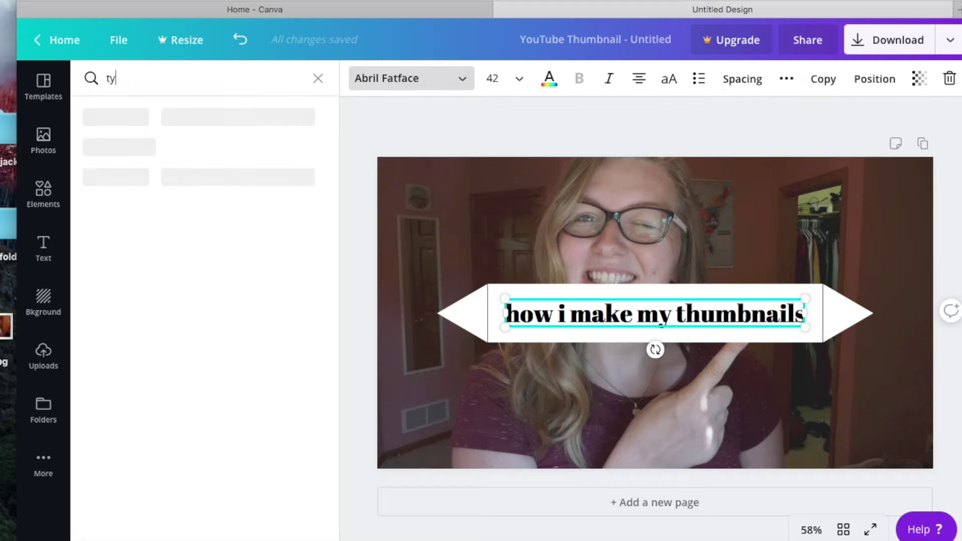
text(pe)
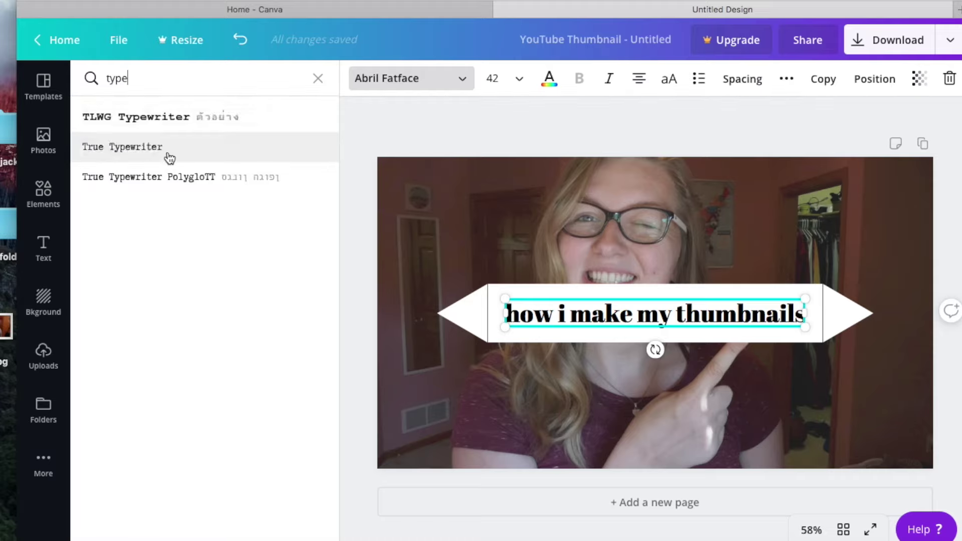
click(169, 156)
click(602, 226)
click(651, 314)
drag(786, 299, 802, 289)
Drag the white banner's top edge down so it sits tighter around the 'how i make my thumbnails' text.
click(797, 423)
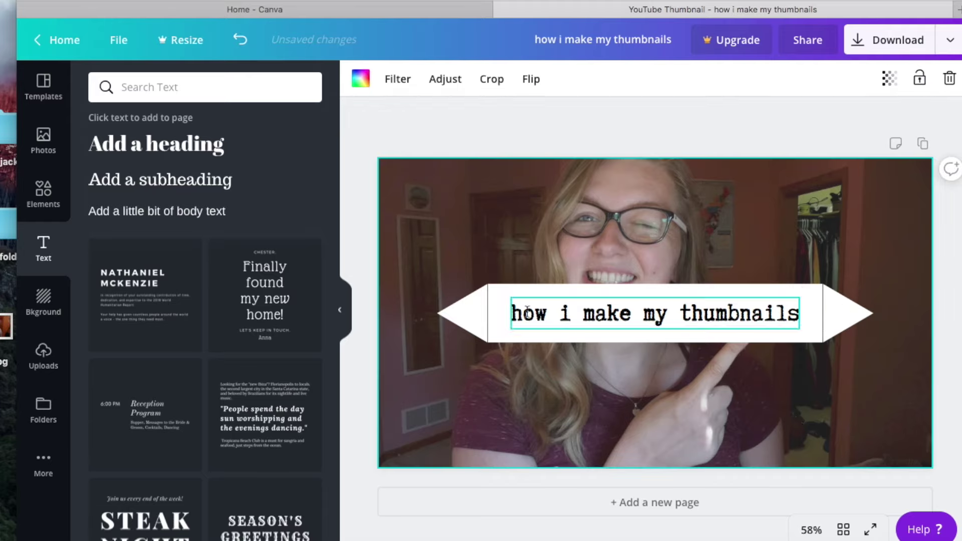
click(609, 288)
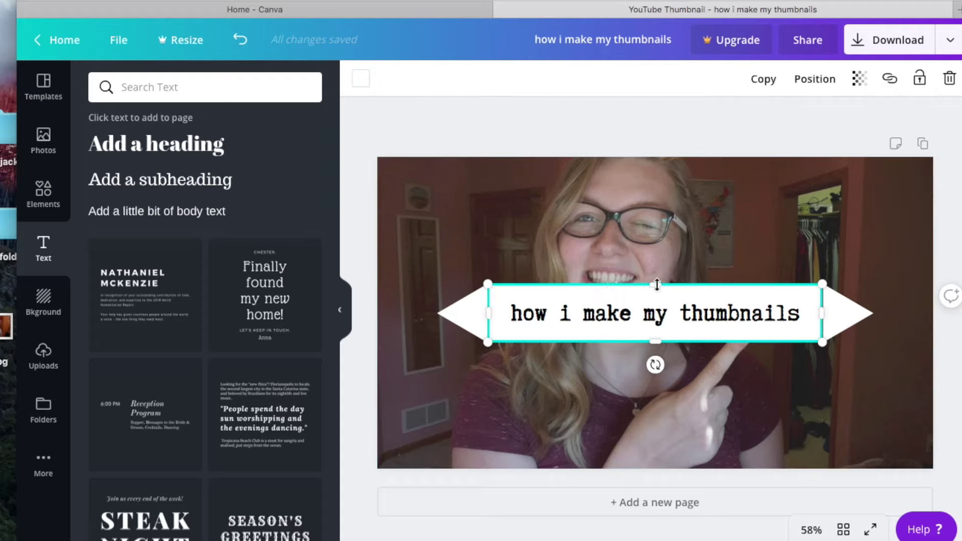
drag(656, 285, 657, 314)
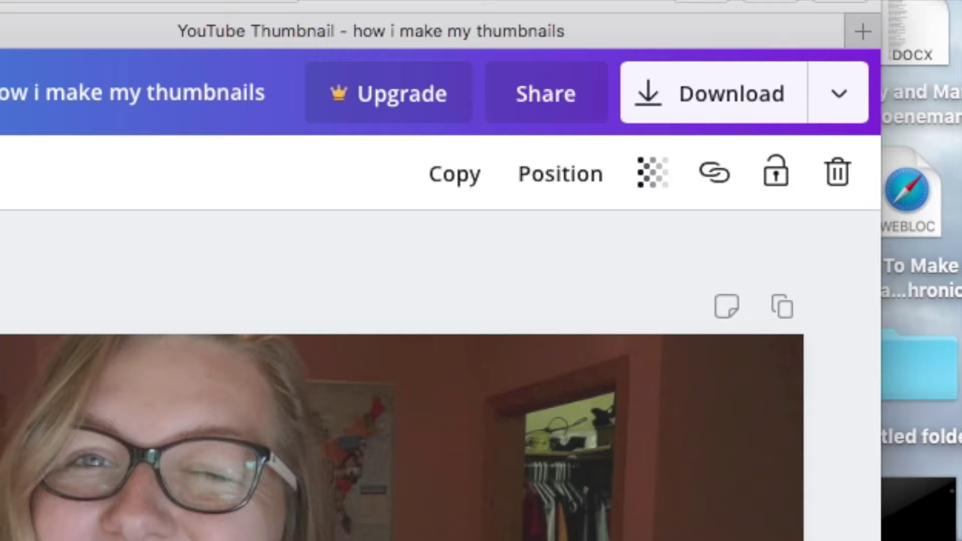